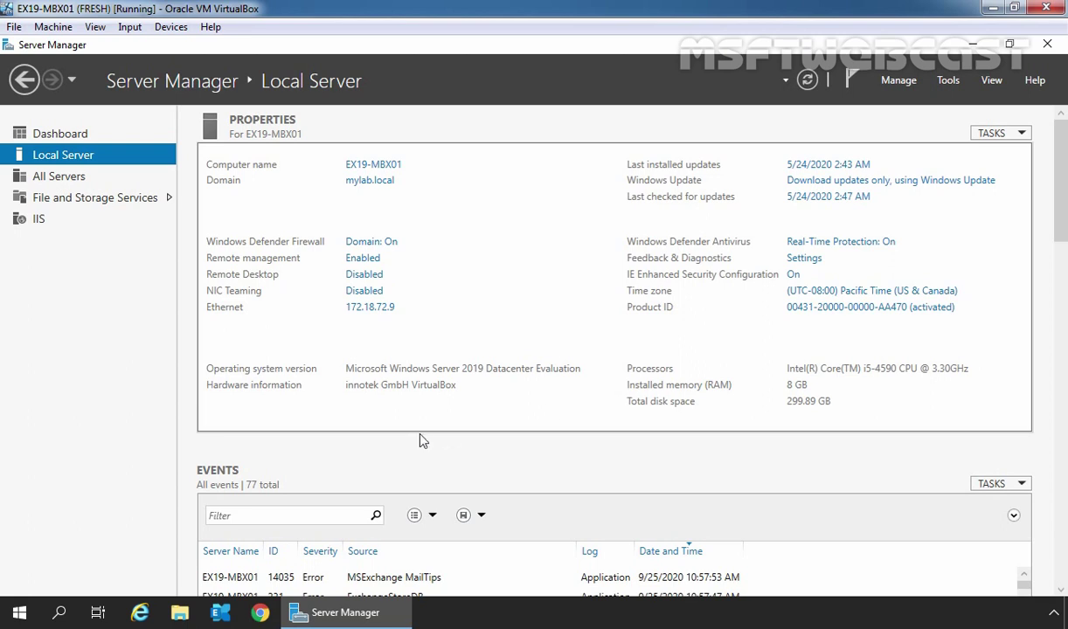
click(140, 612)
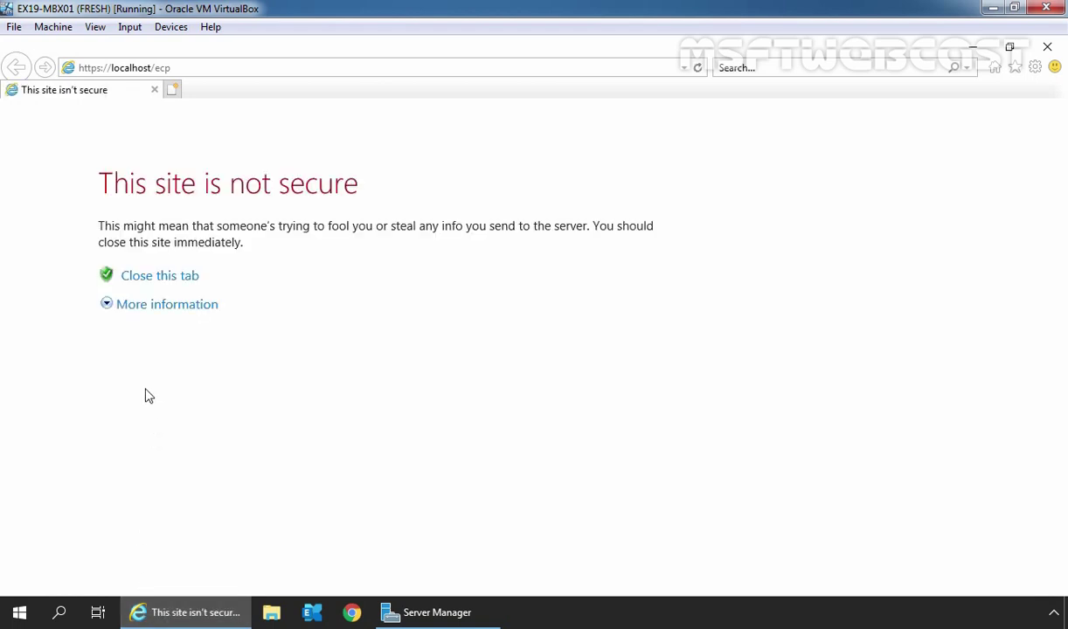
click(157, 312)
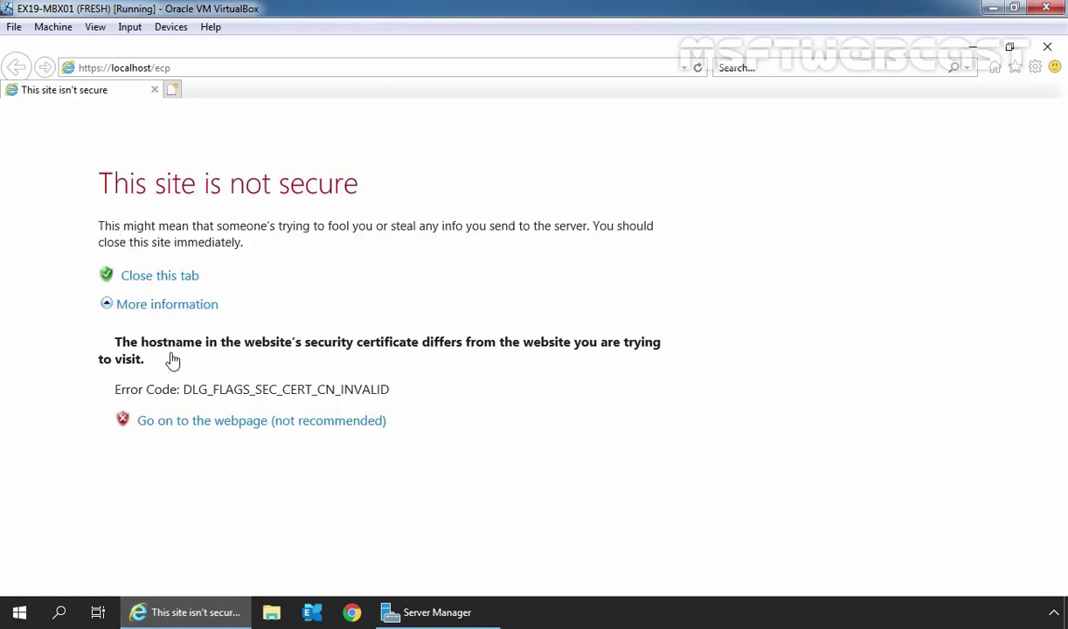
click(203, 428)
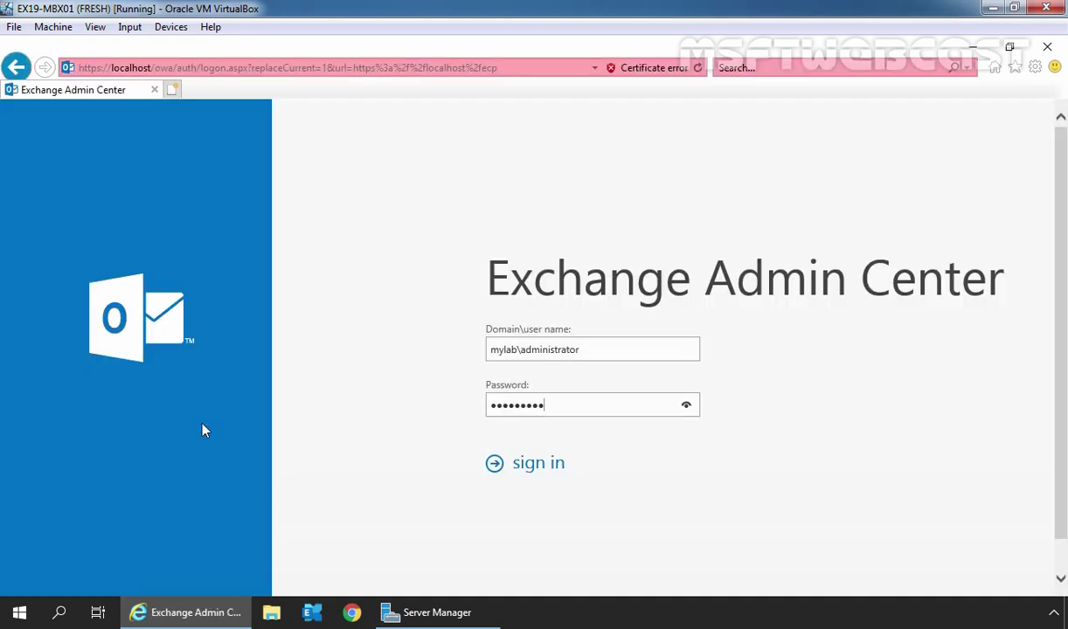
click(548, 469)
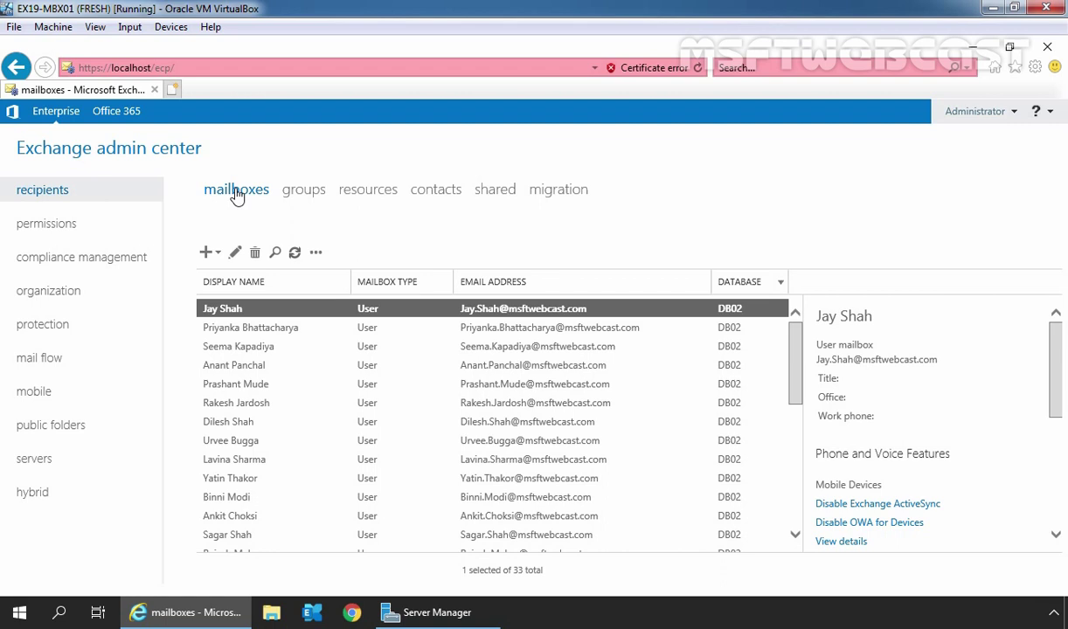
- Open the fourth mailbox for editing, maximized, at its mailbox delegation page
click(245, 367)
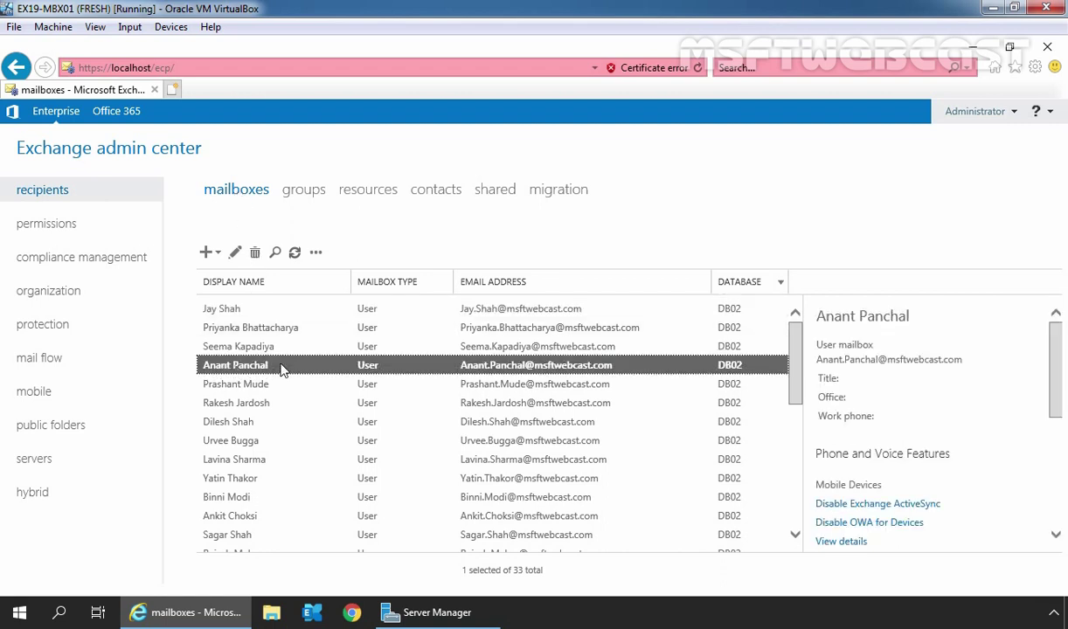
click(234, 252)
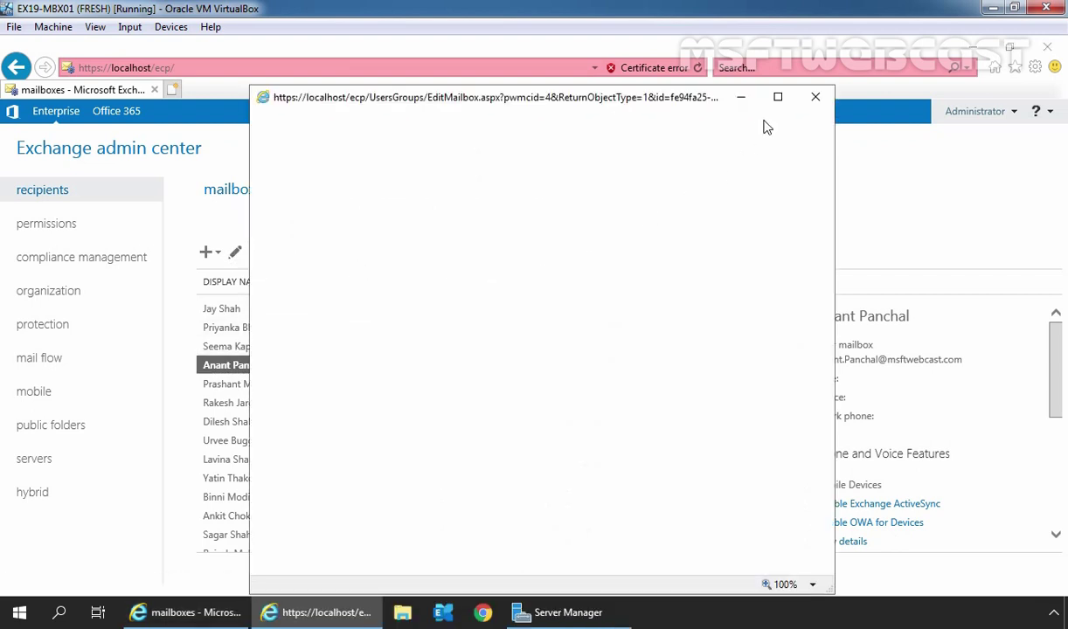
click(777, 96)
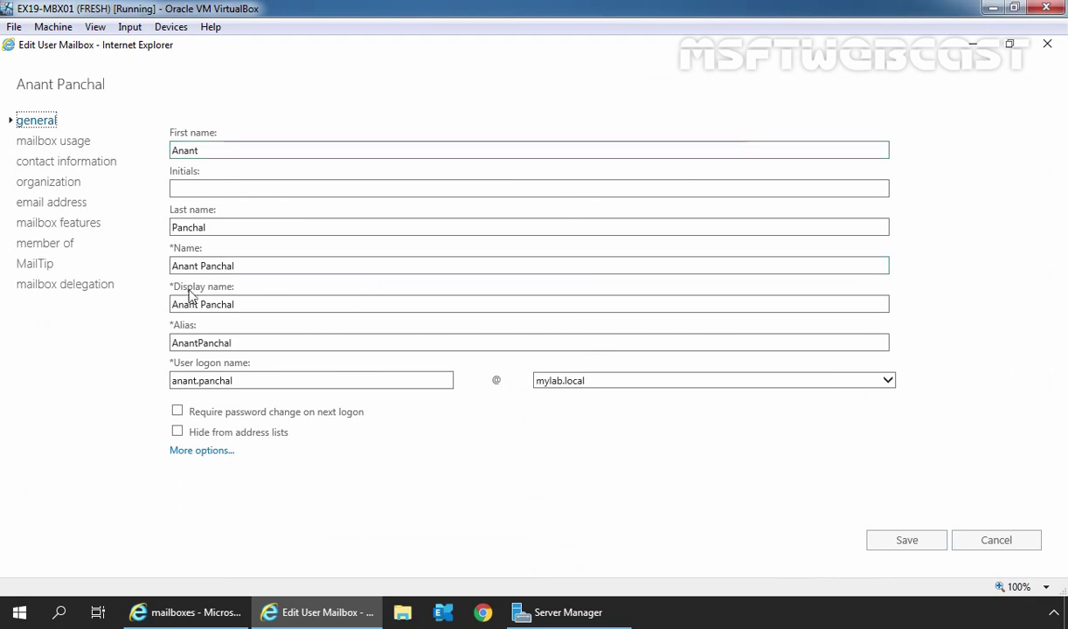
click(63, 287)
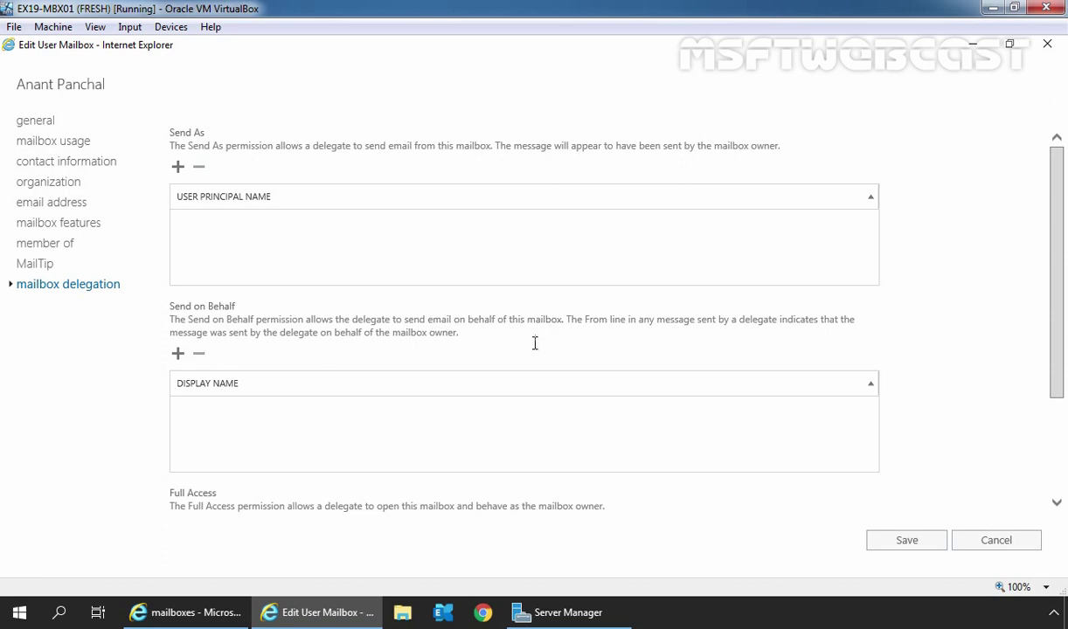
- Add the first-listed user as a Send on Behalf delegate for this mailbox and save the change
click(178, 356)
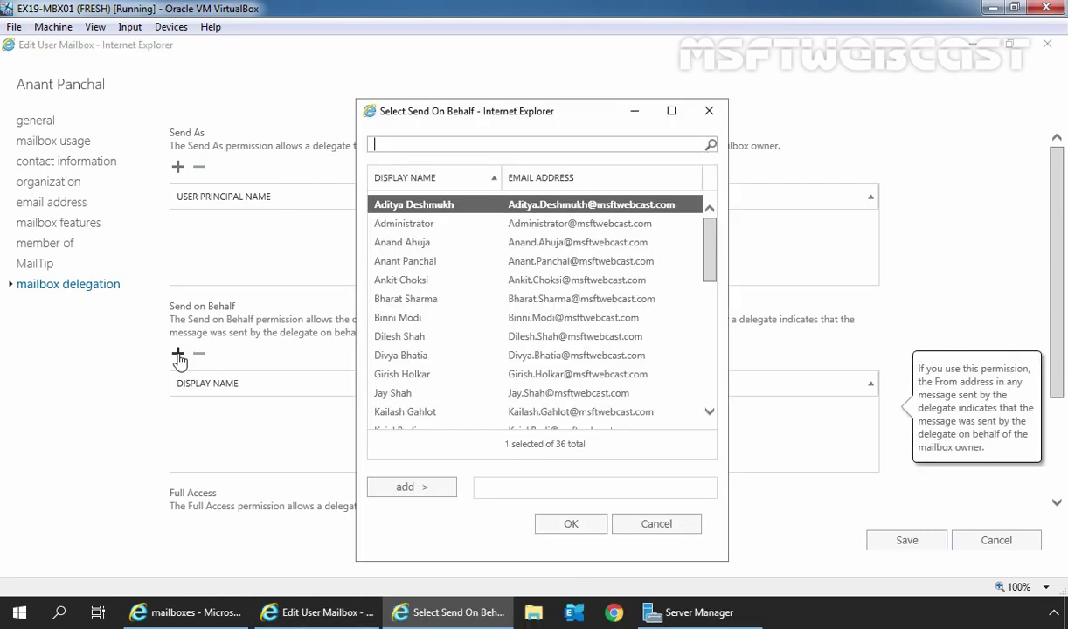
click(373, 395)
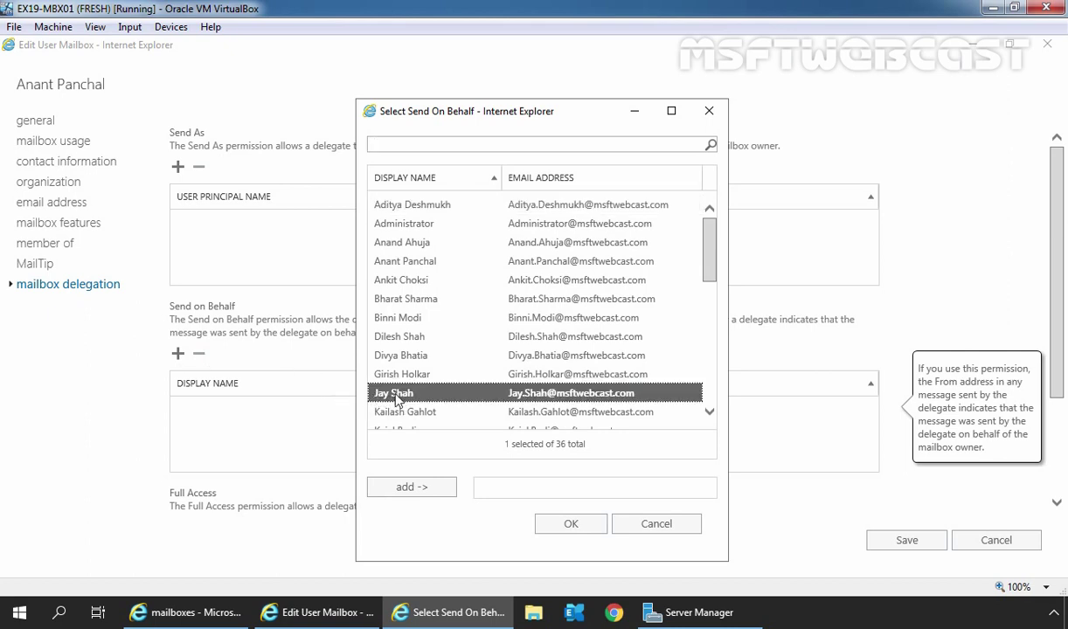
click(412, 486)
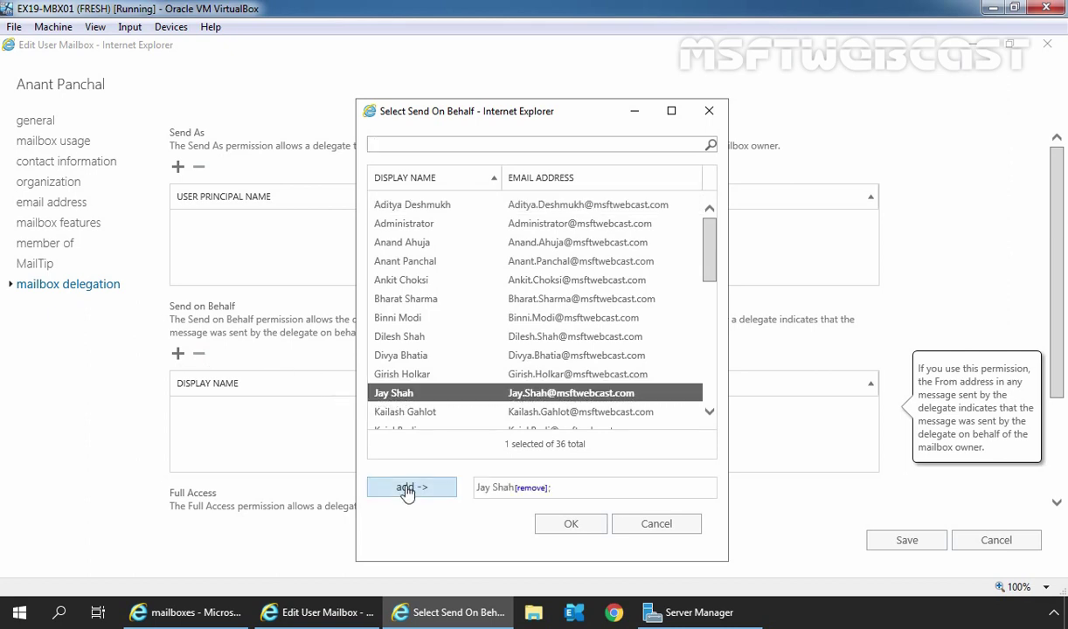
click(574, 529)
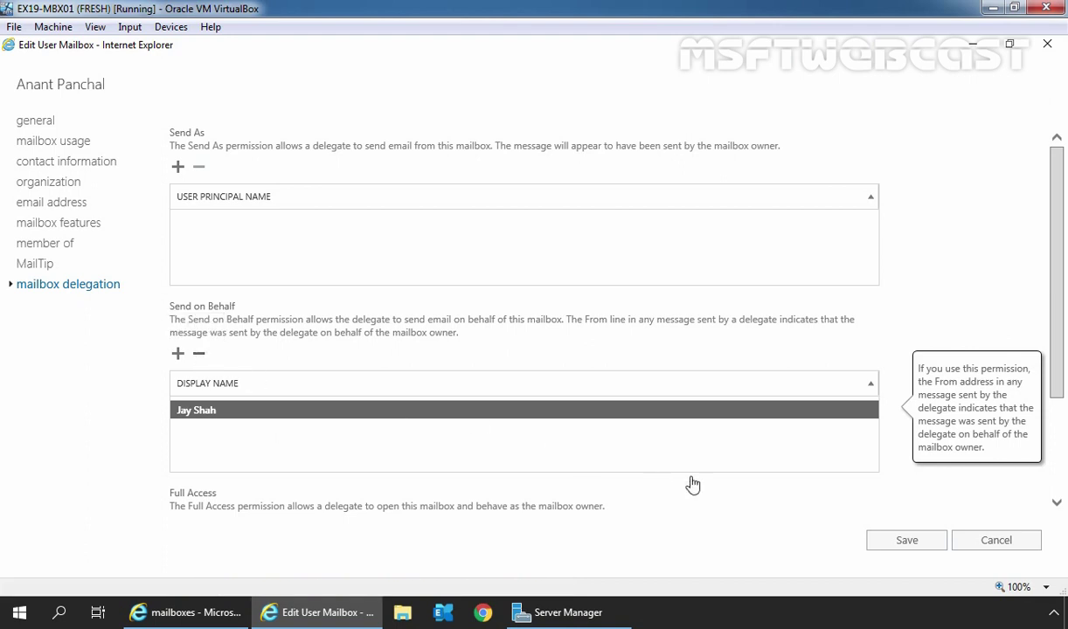
click(905, 542)
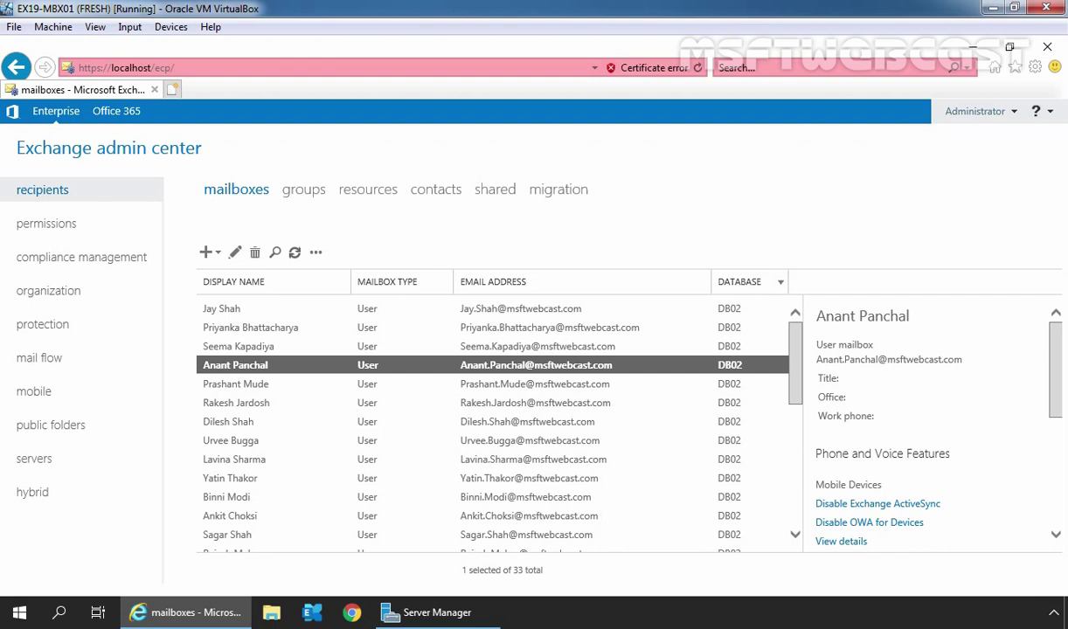
- Sign in to Outlook on the web in Chrome with the delegate's user name and password
click(350, 613)
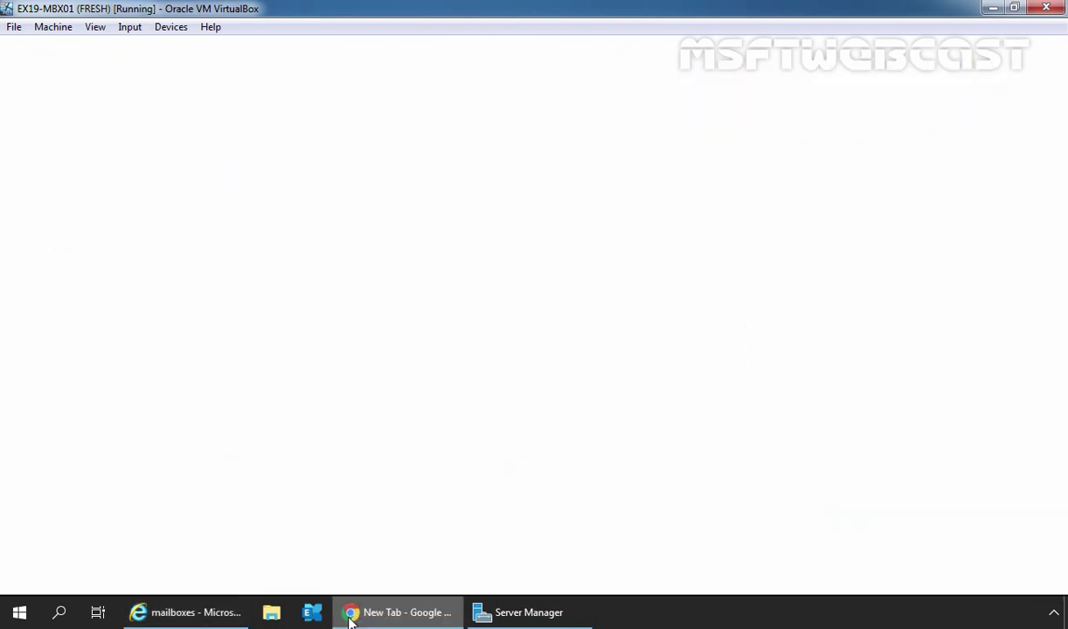
click(436, 430)
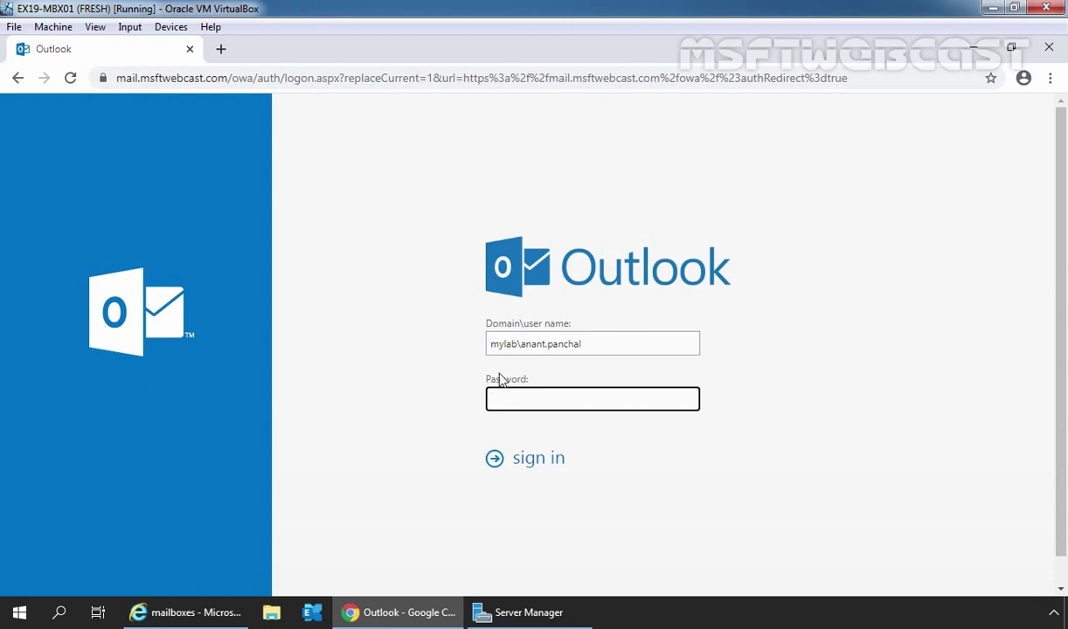
drag(521, 343, 647, 339)
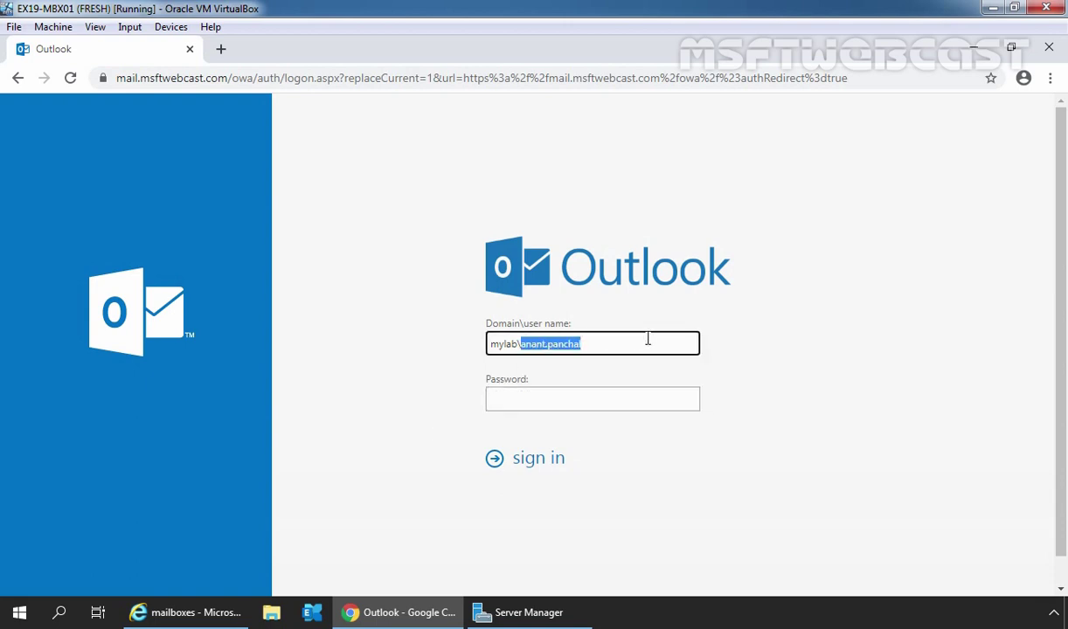
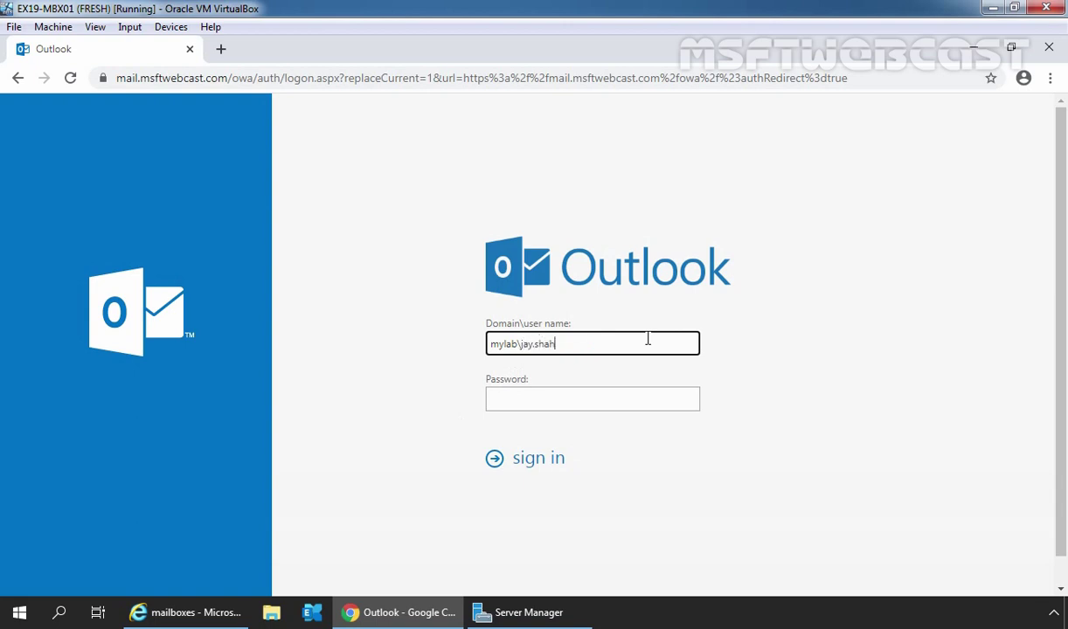
key(Tab)
text(P••••••••)
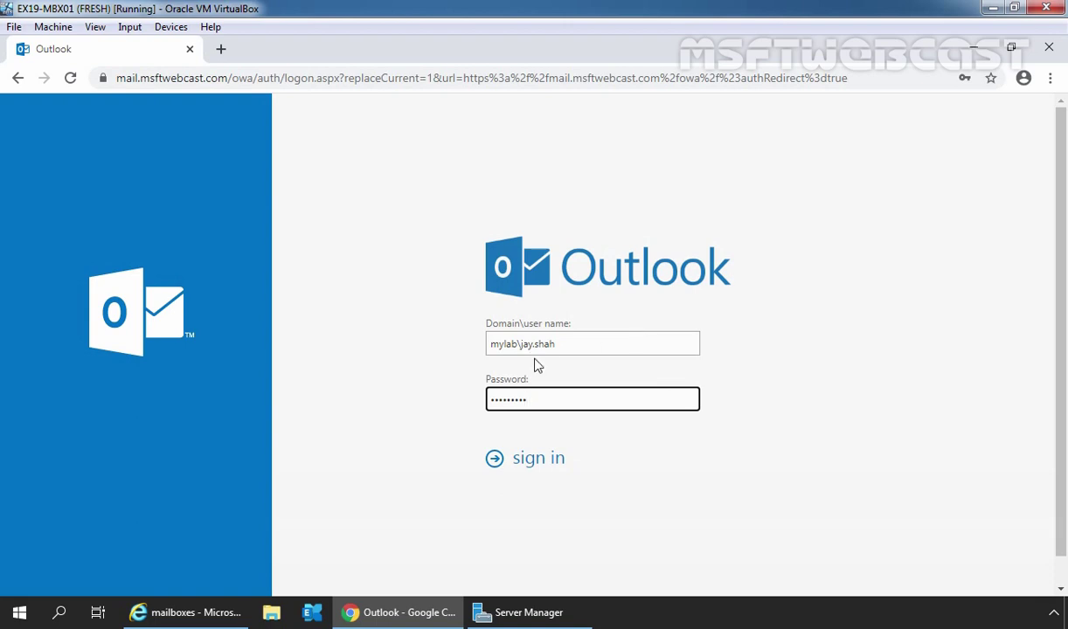
click(533, 463)
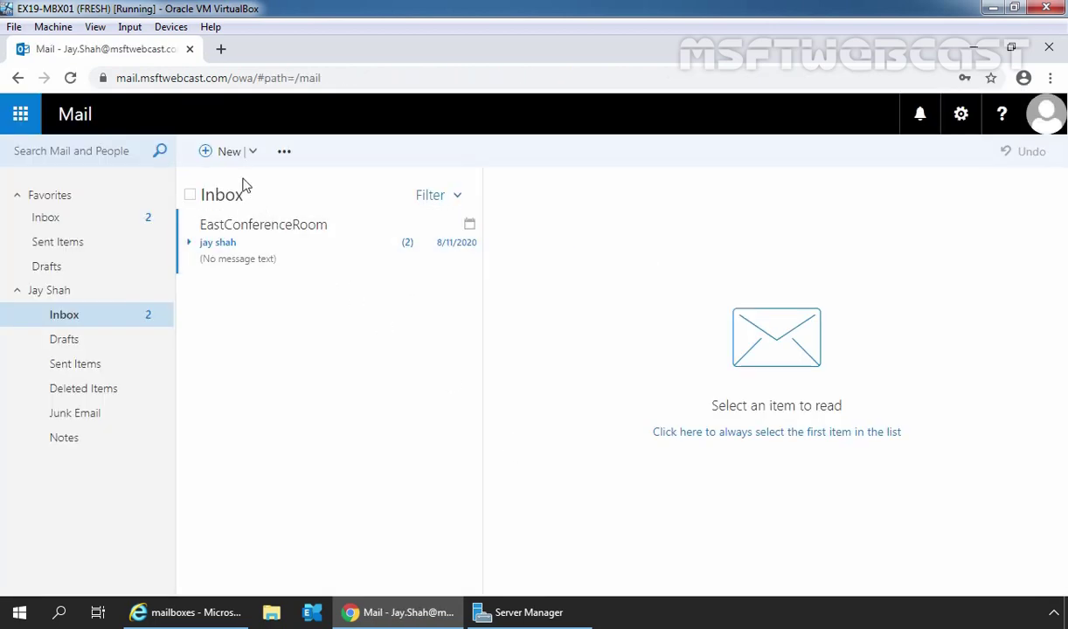
- Start a new email and turn on Show From to display the sender field
click(227, 157)
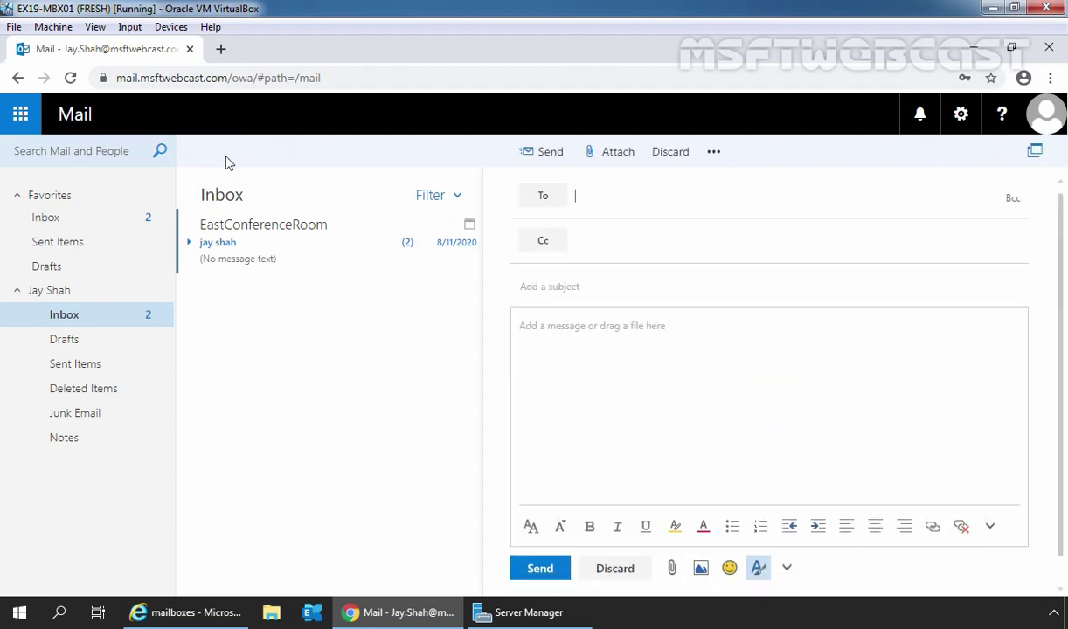
click(715, 161)
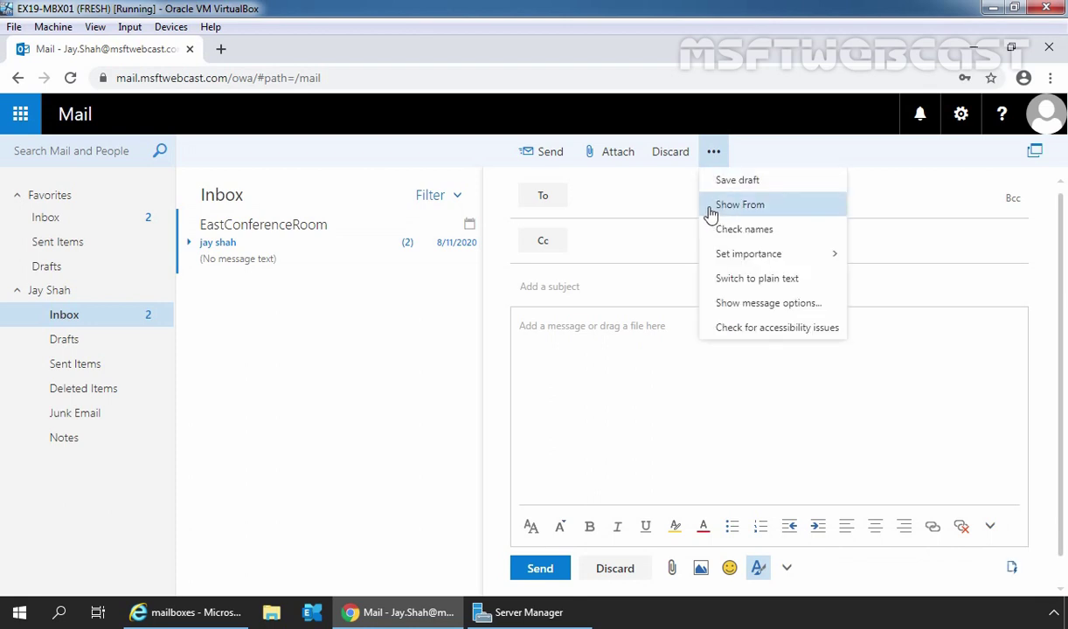
click(756, 208)
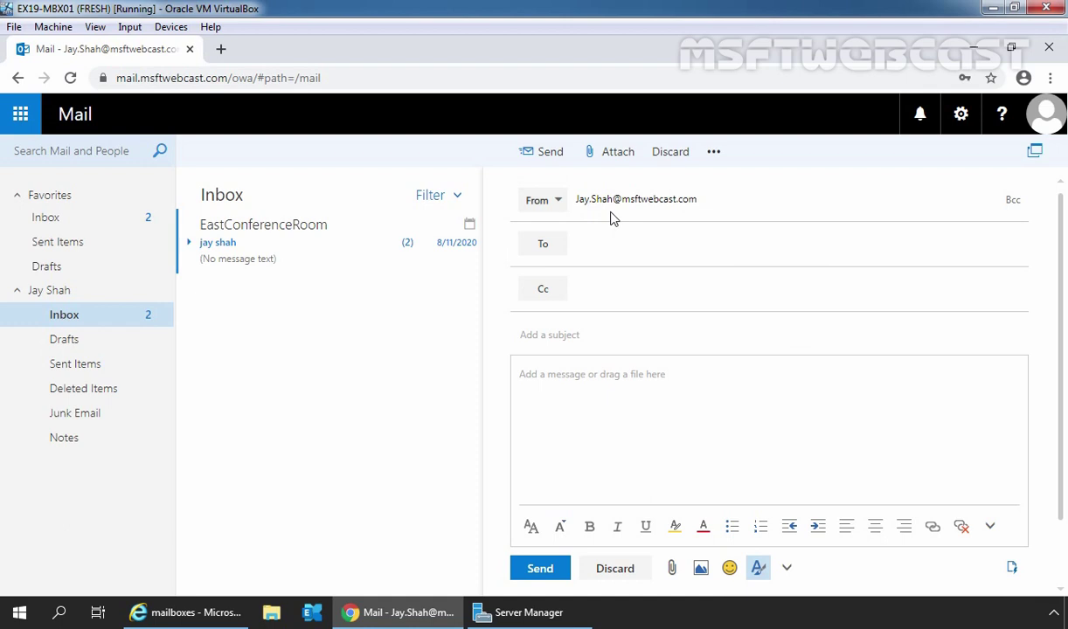
- Check the signed-in account against the admin mailbox list, then return to the new message
click(1044, 118)
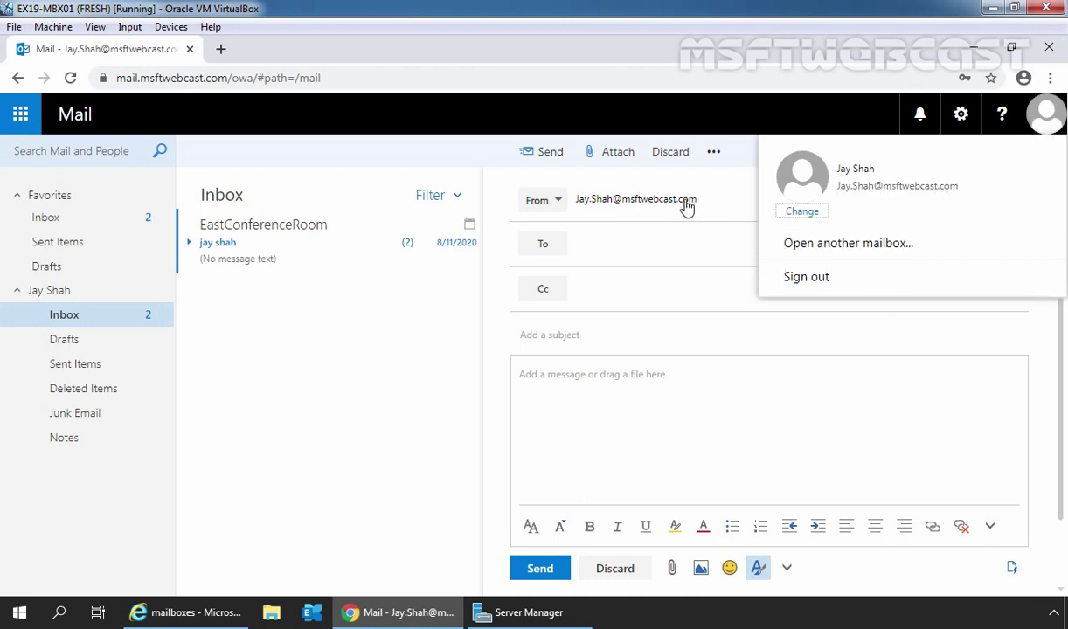
click(194, 612)
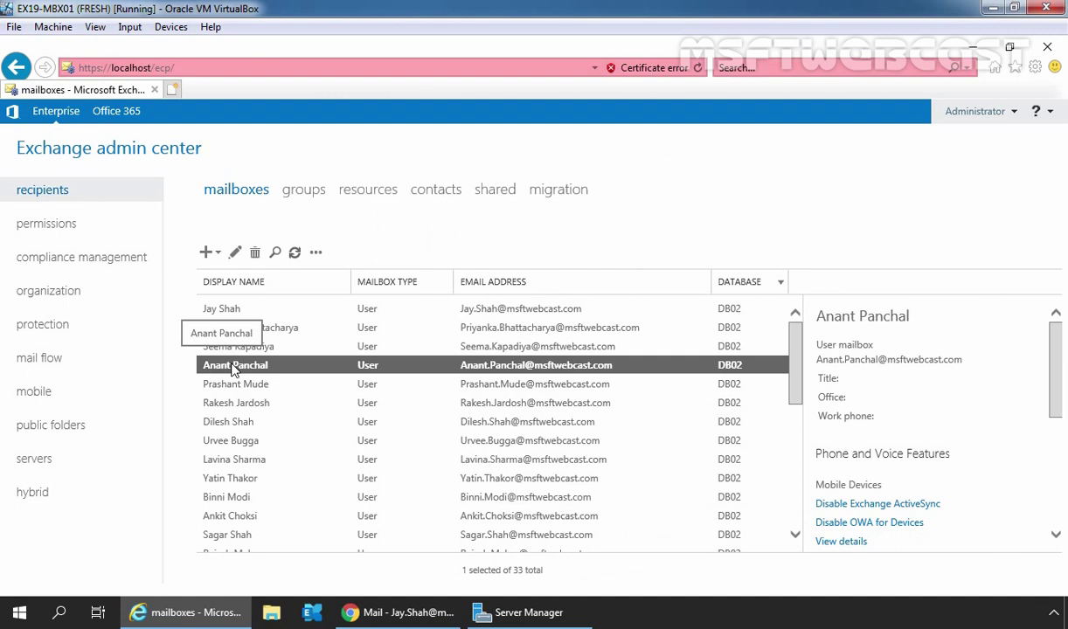
click(365, 603)
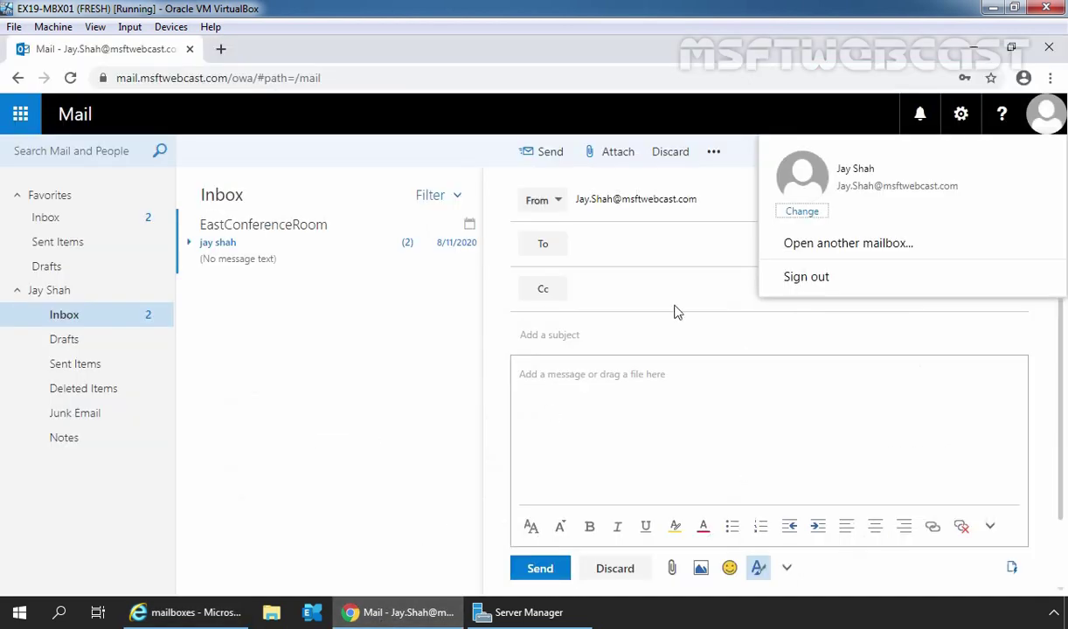
click(636, 196)
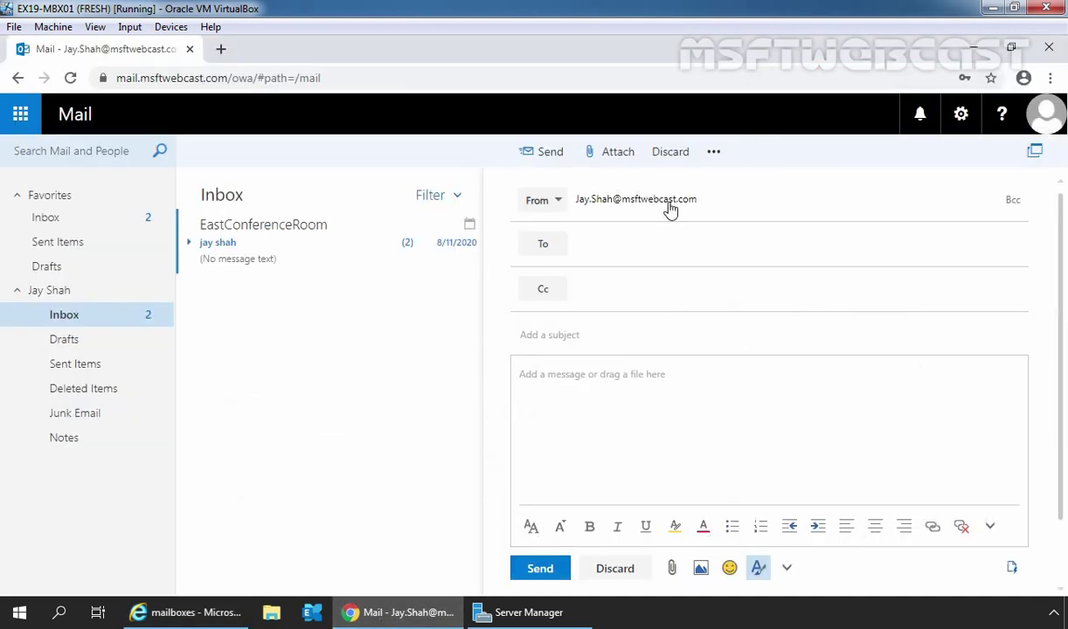
- Replace the From address with the mailbox owner's address from the directory
triple_click(605, 202)
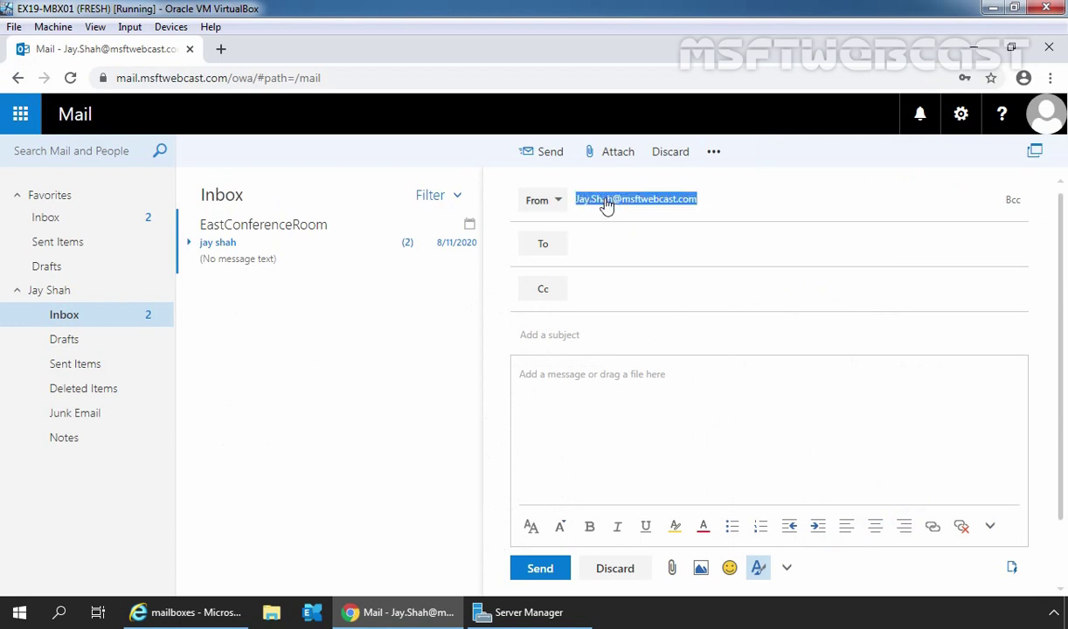
text(anant)
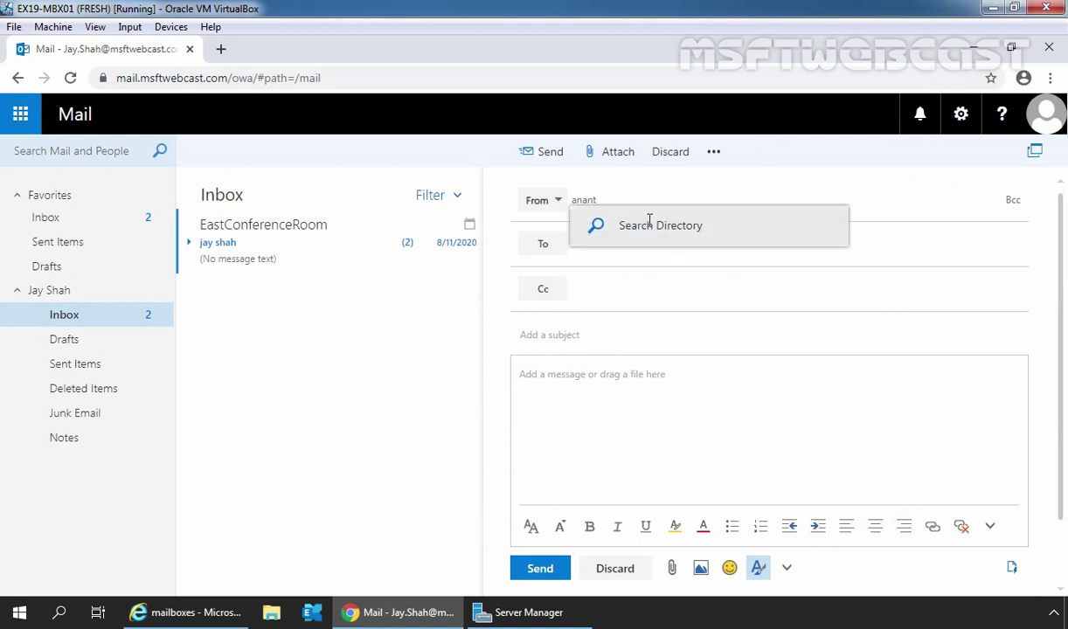
click(650, 229)
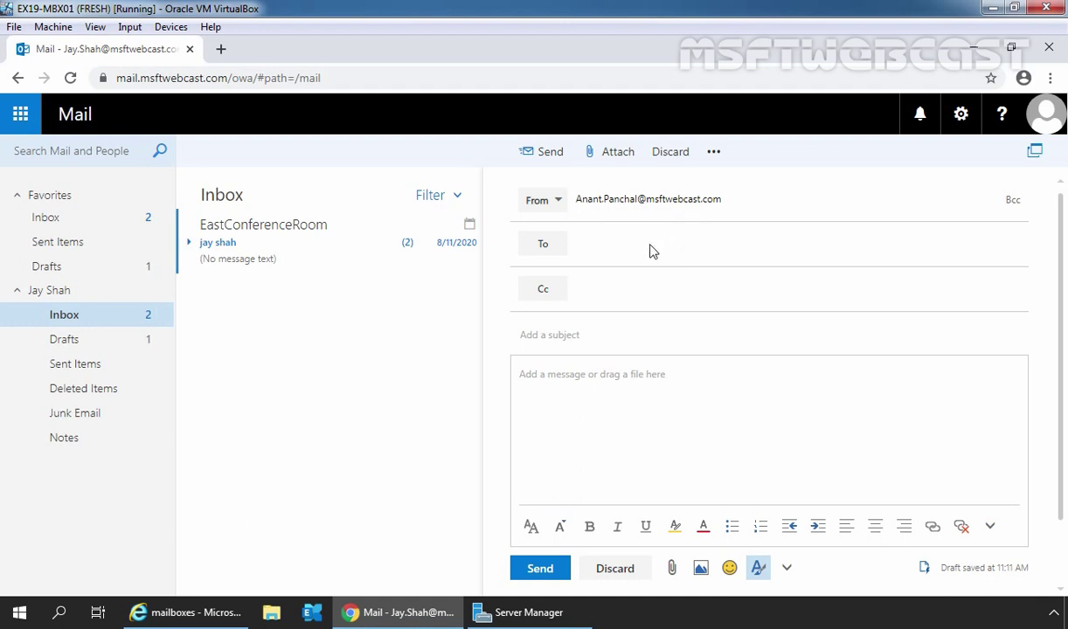
- Address the colleague, add subject 'Test Message for "Send on Behalf" Permission' and send it
click(619, 249)
text(di)
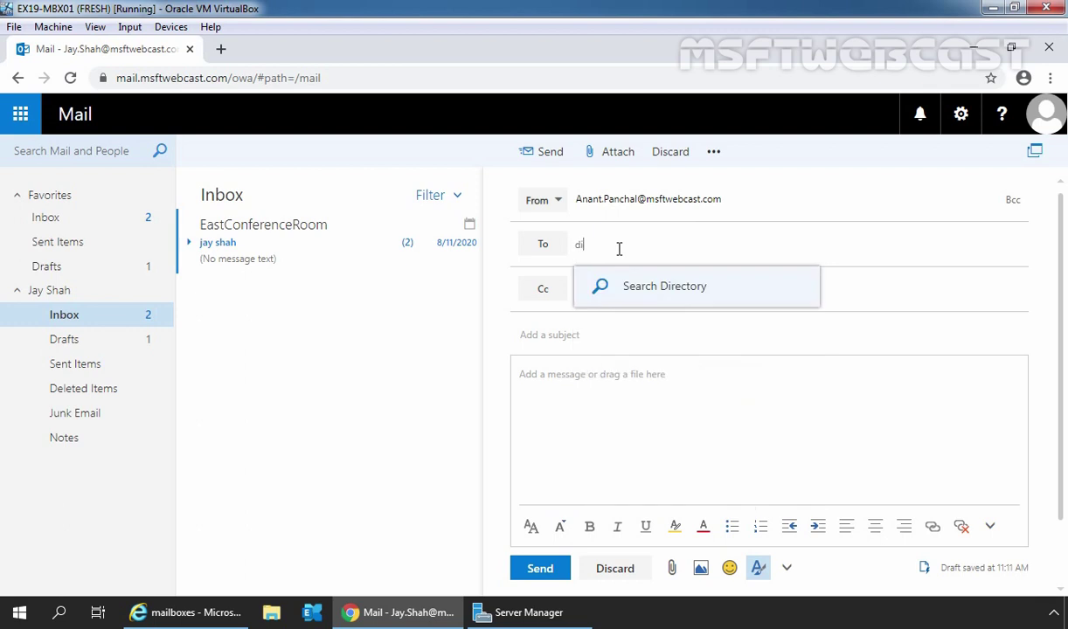
text(lesh)
click(660, 291)
click(660, 288)
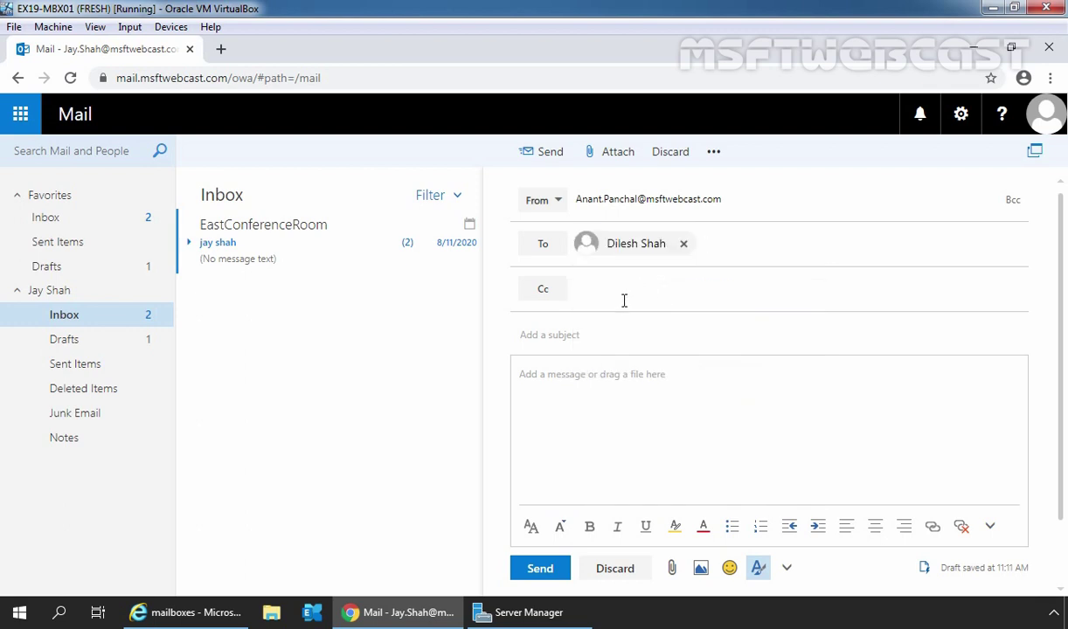
click(560, 334)
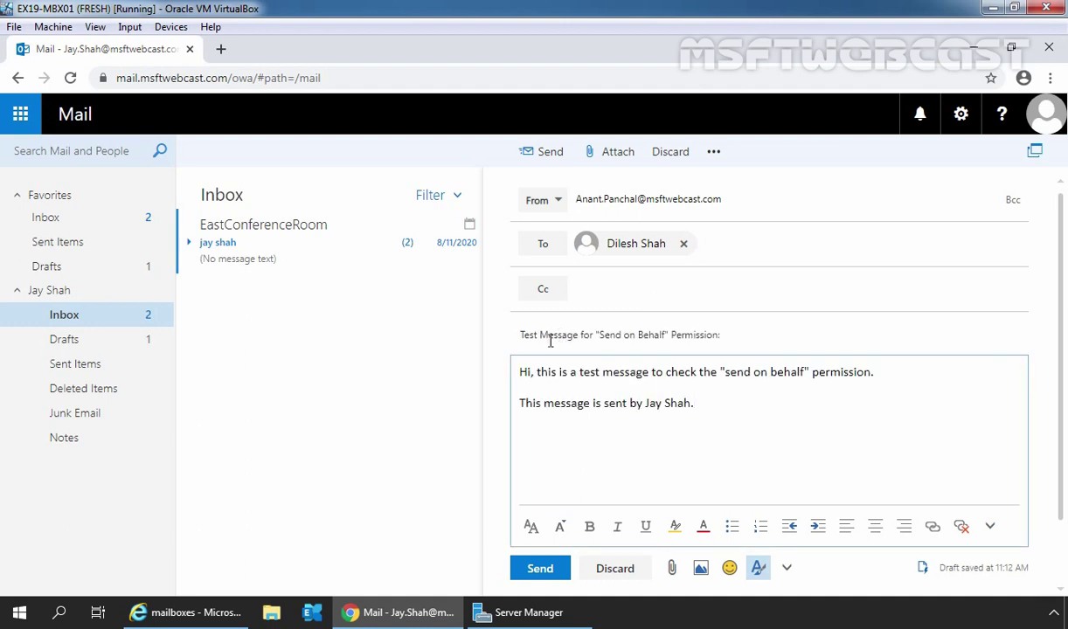
click(536, 570)
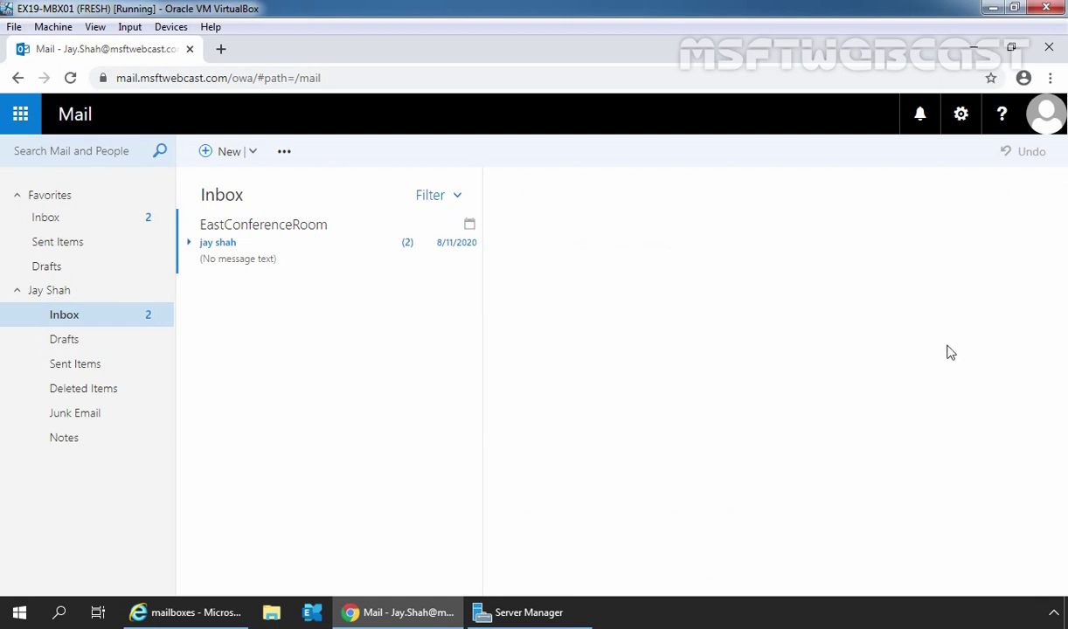
- Sign out, then sign back in with the recipient's user name and password
click(1043, 129)
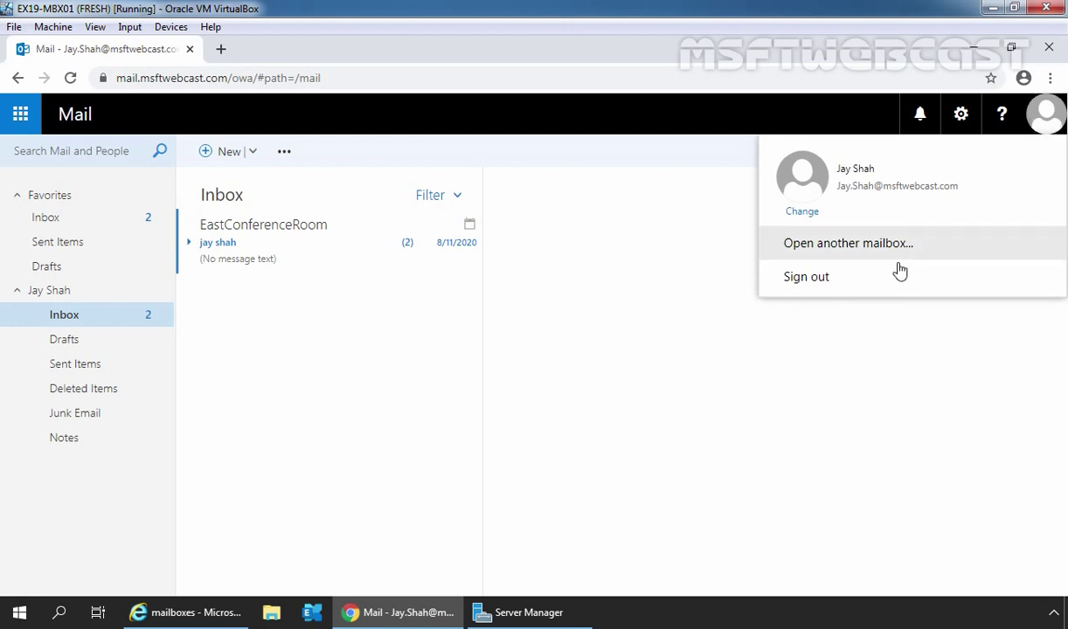
click(846, 278)
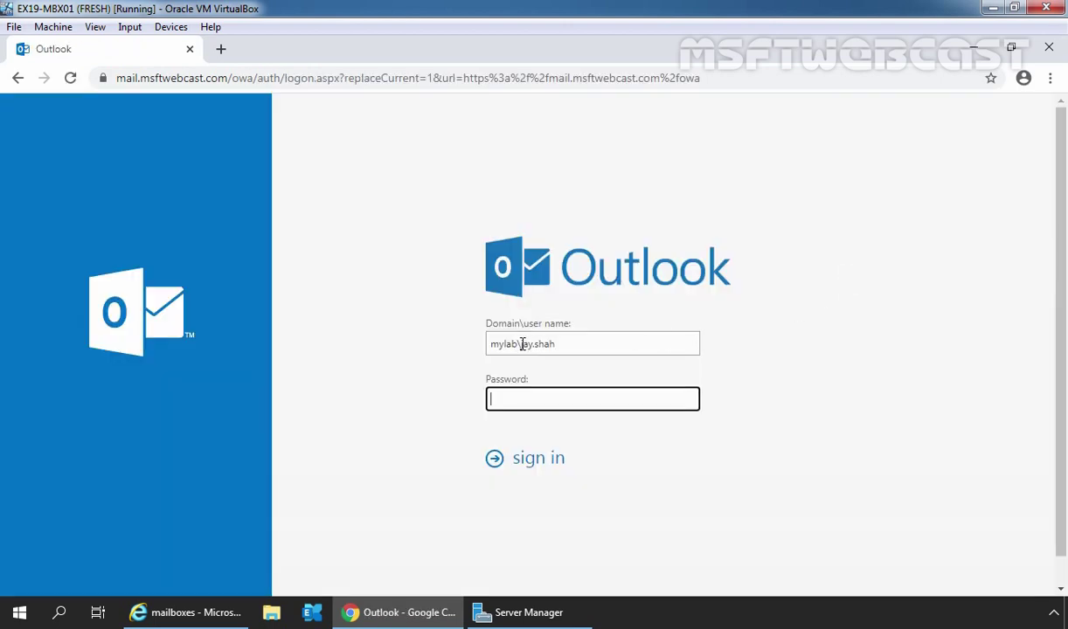
drag(521, 343, 587, 343)
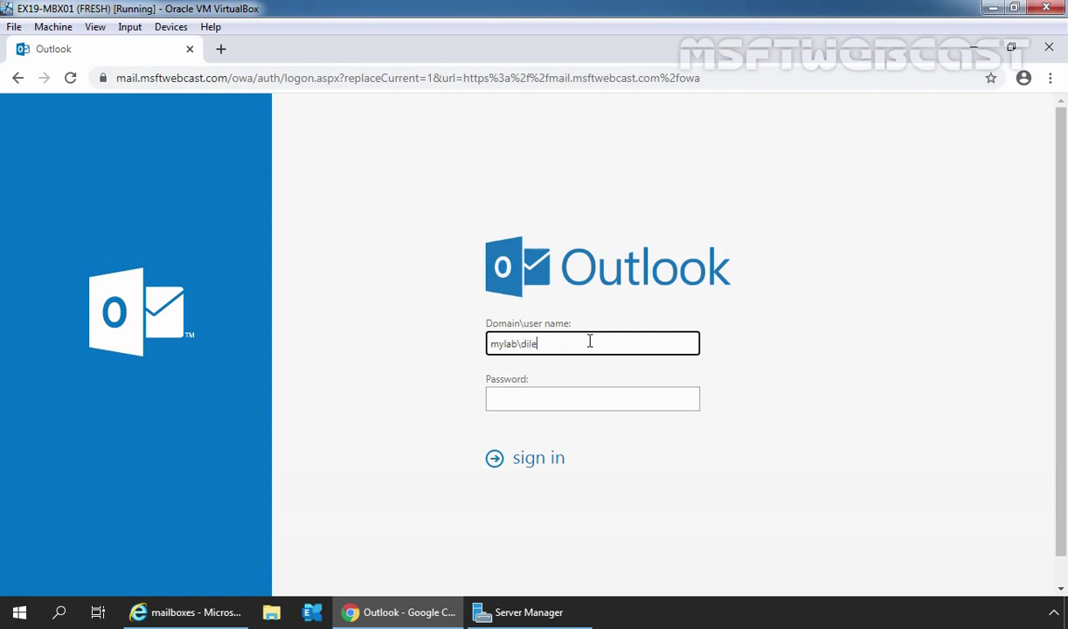
key(Tab)
text(••••••••)
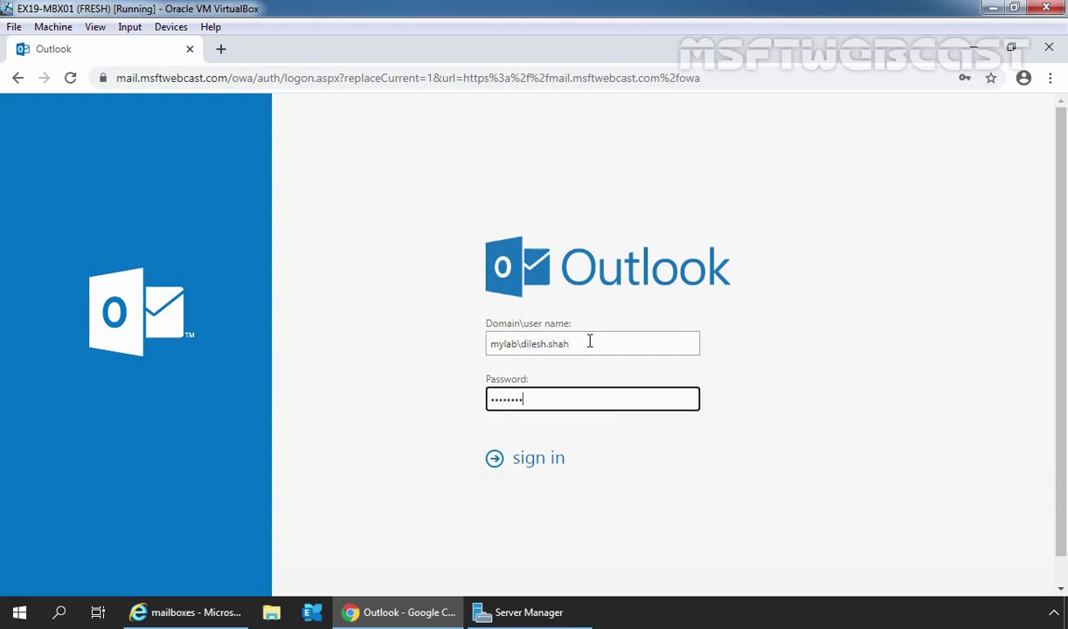
click(535, 461)
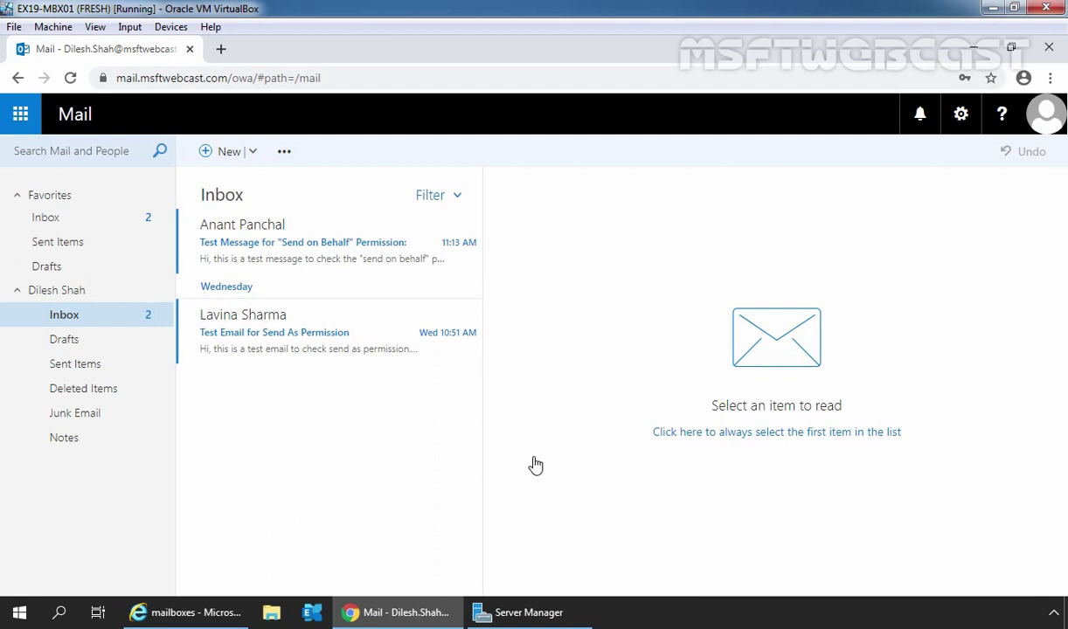
- Open the 'Test Message for "Send on Behalf" Permission' email to confirm the on-behalf-of sender
click(288, 258)
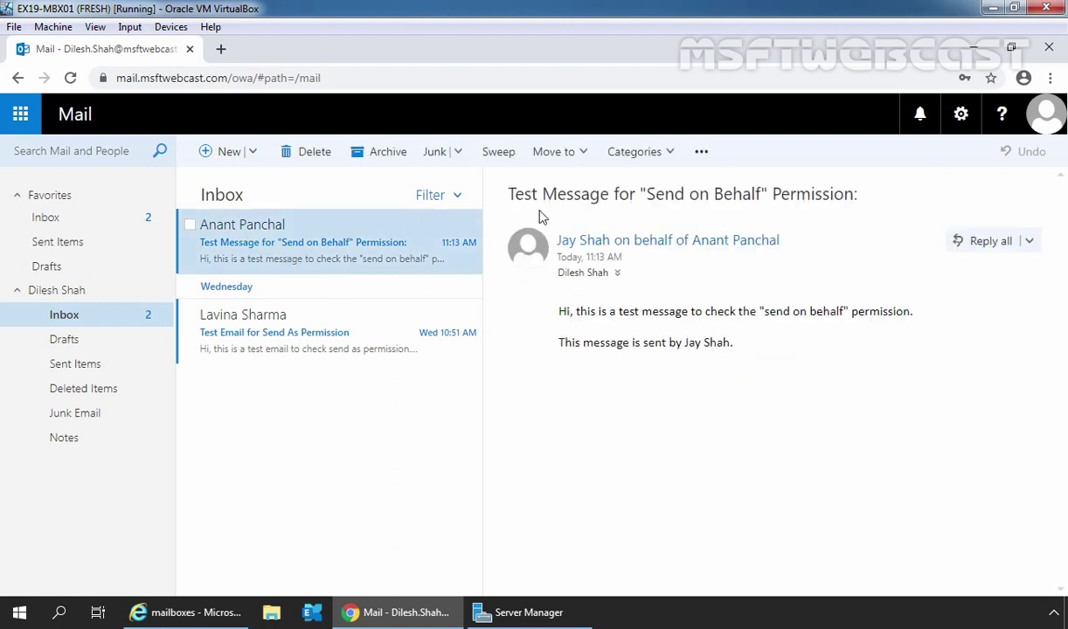